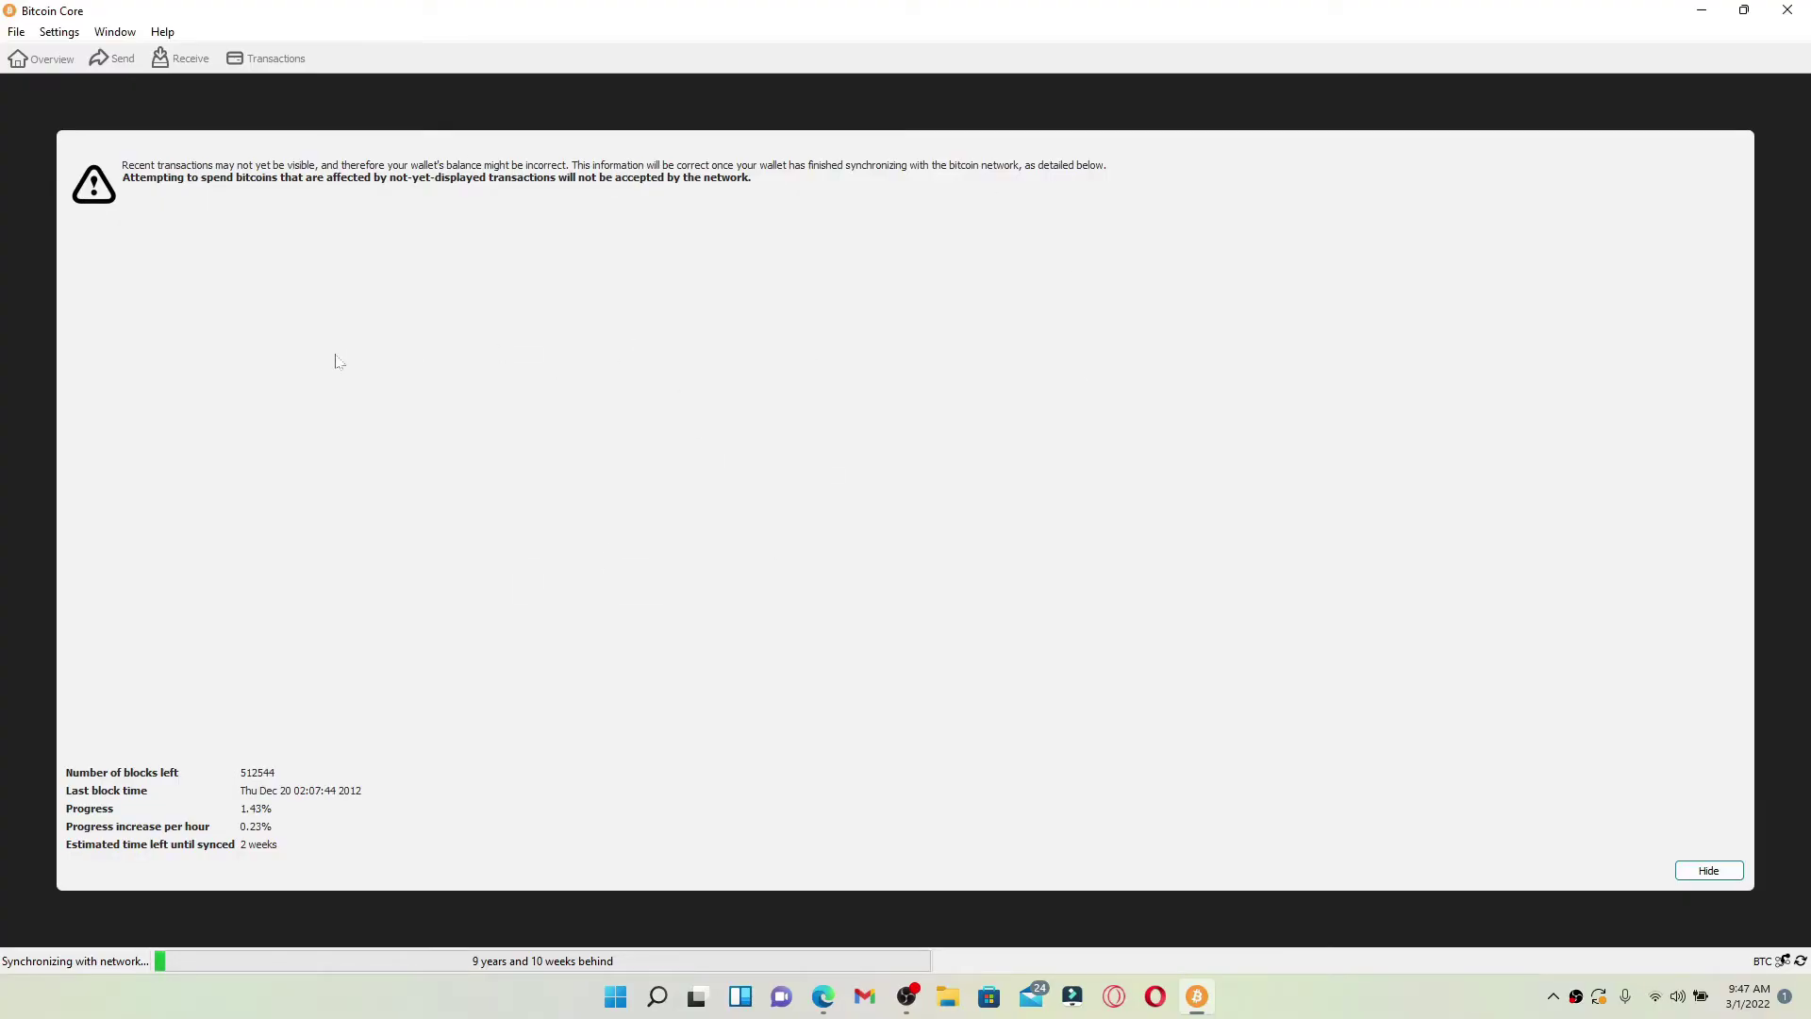
Fill in a new wallet named 'rupas wallet' with Encrypt Wallet on and the advanced options unchecked
{"action": "left_click", "coordinate": [15, 35]}
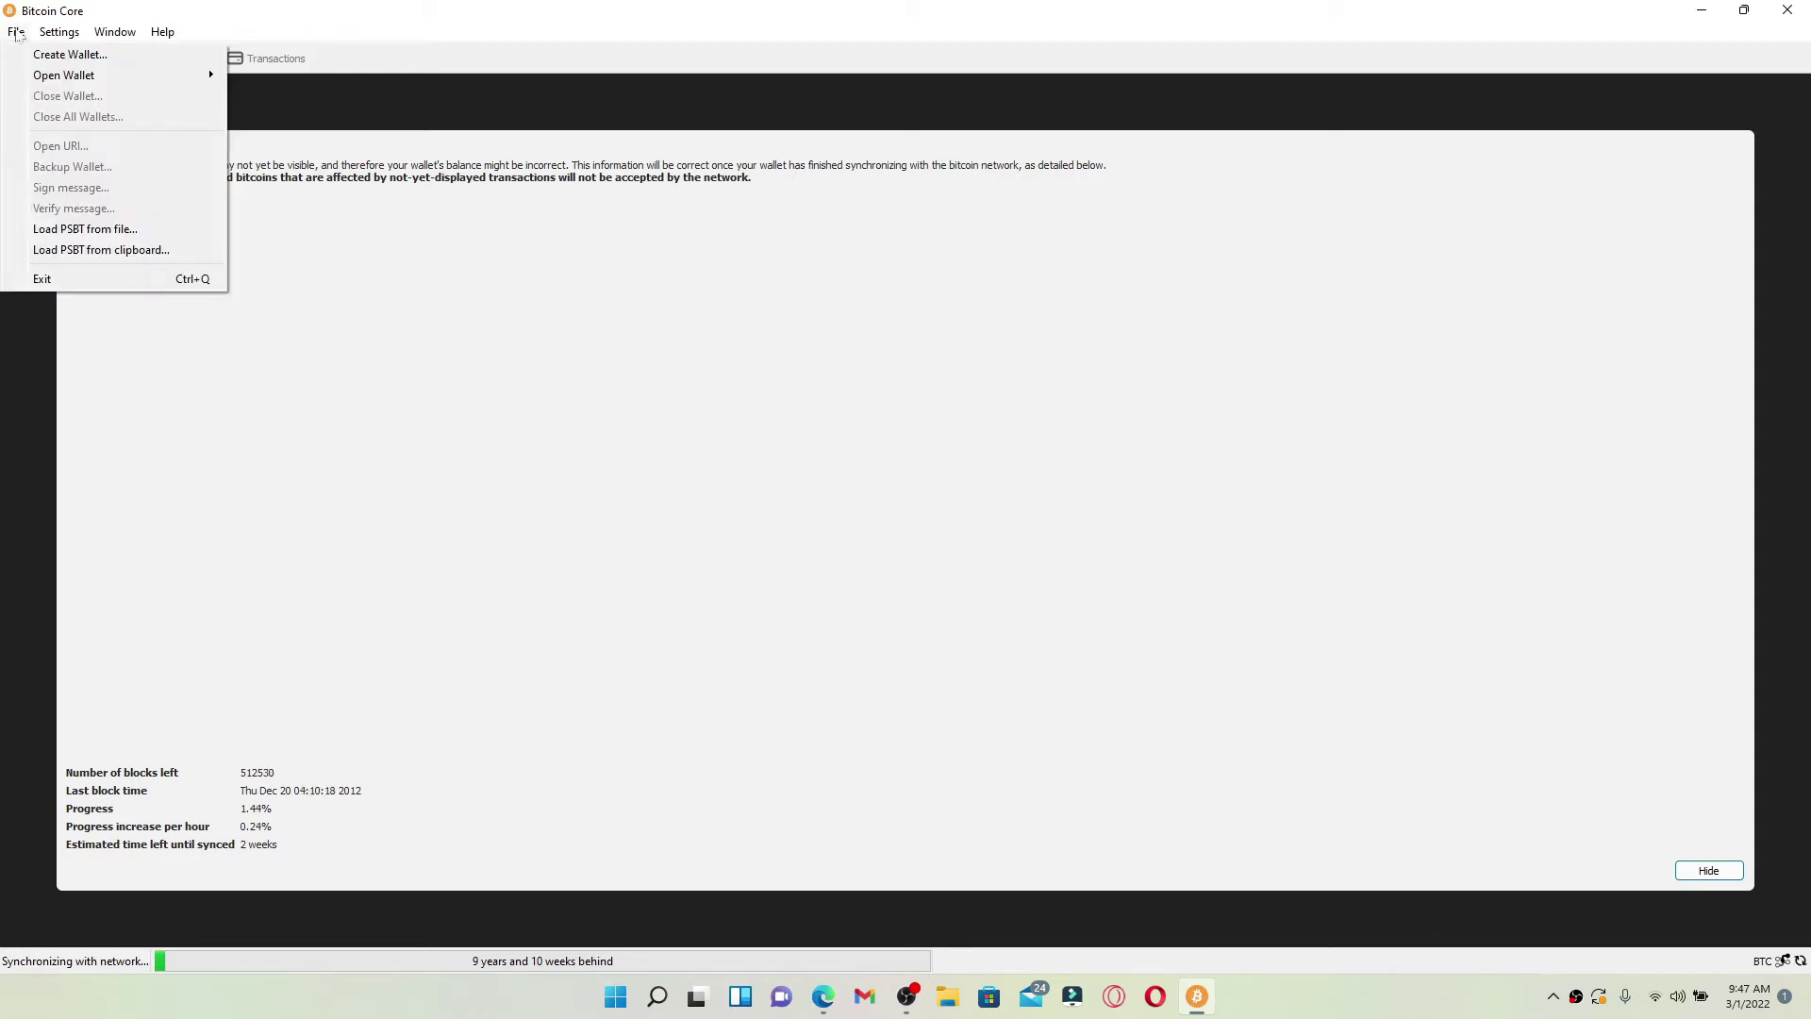
{"action": "left_click", "coordinate": [120, 57]}
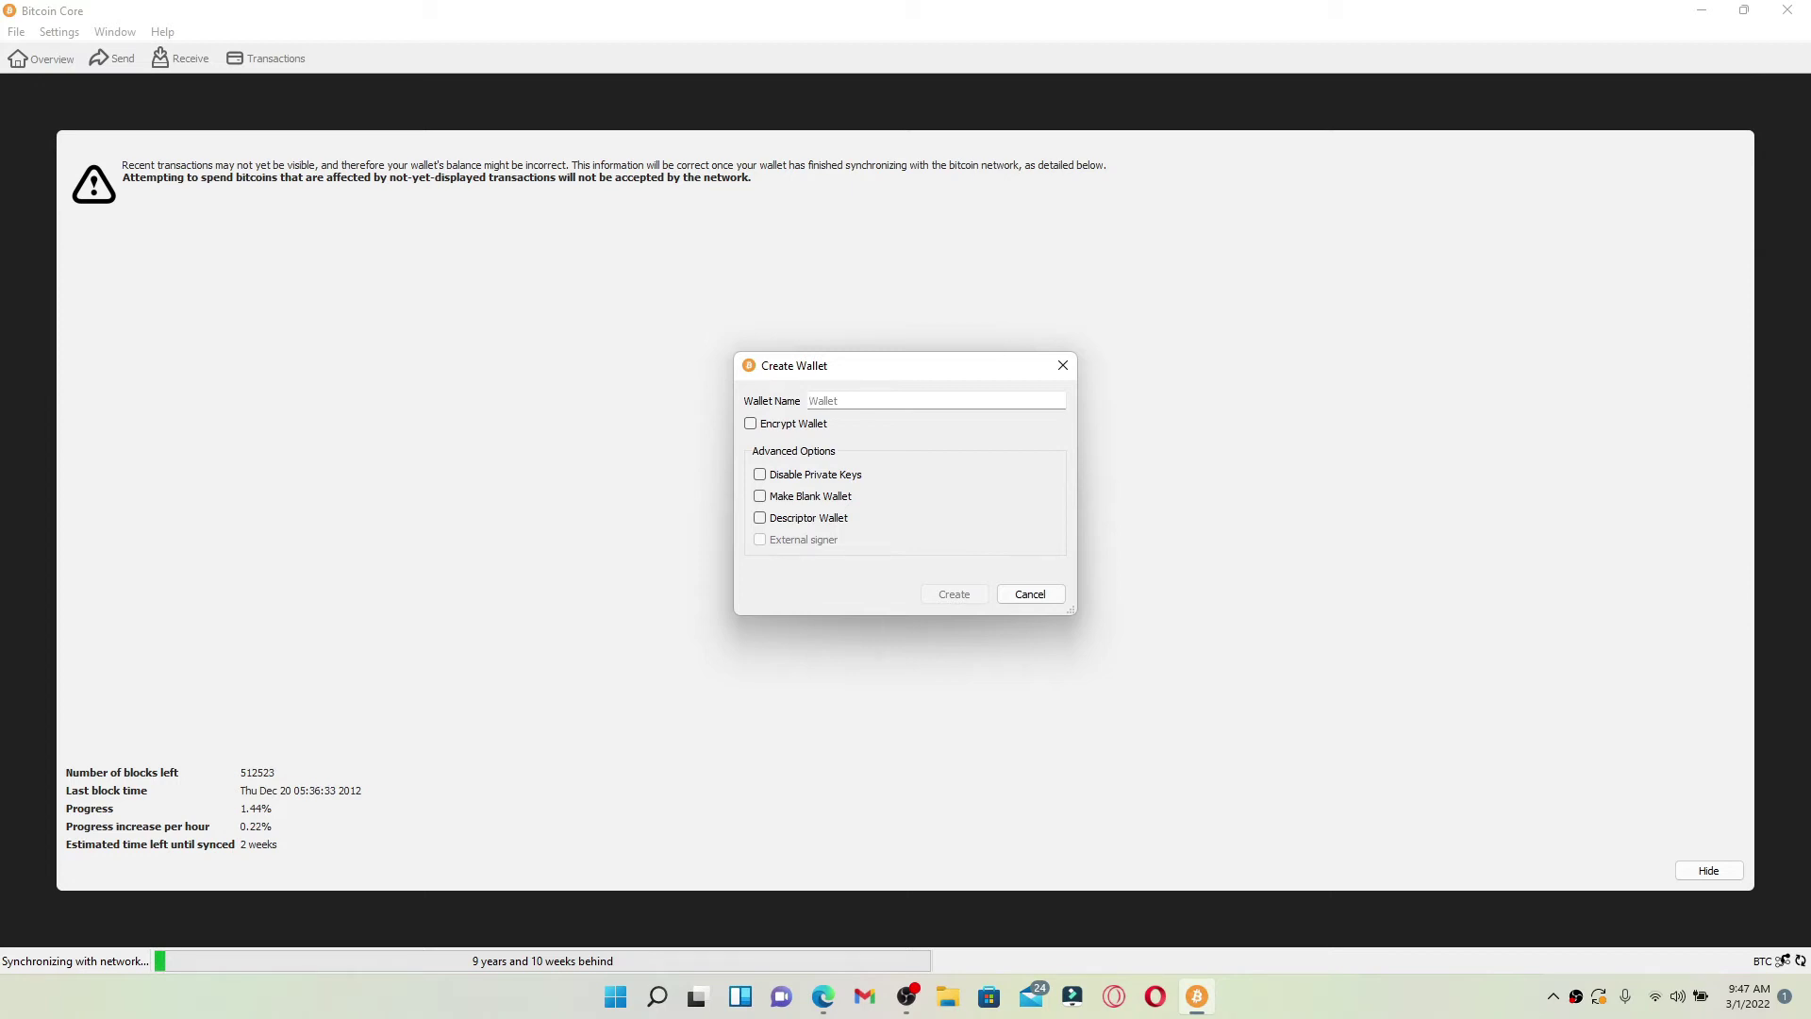
{"action": "type", "text": "rupas wallet"}
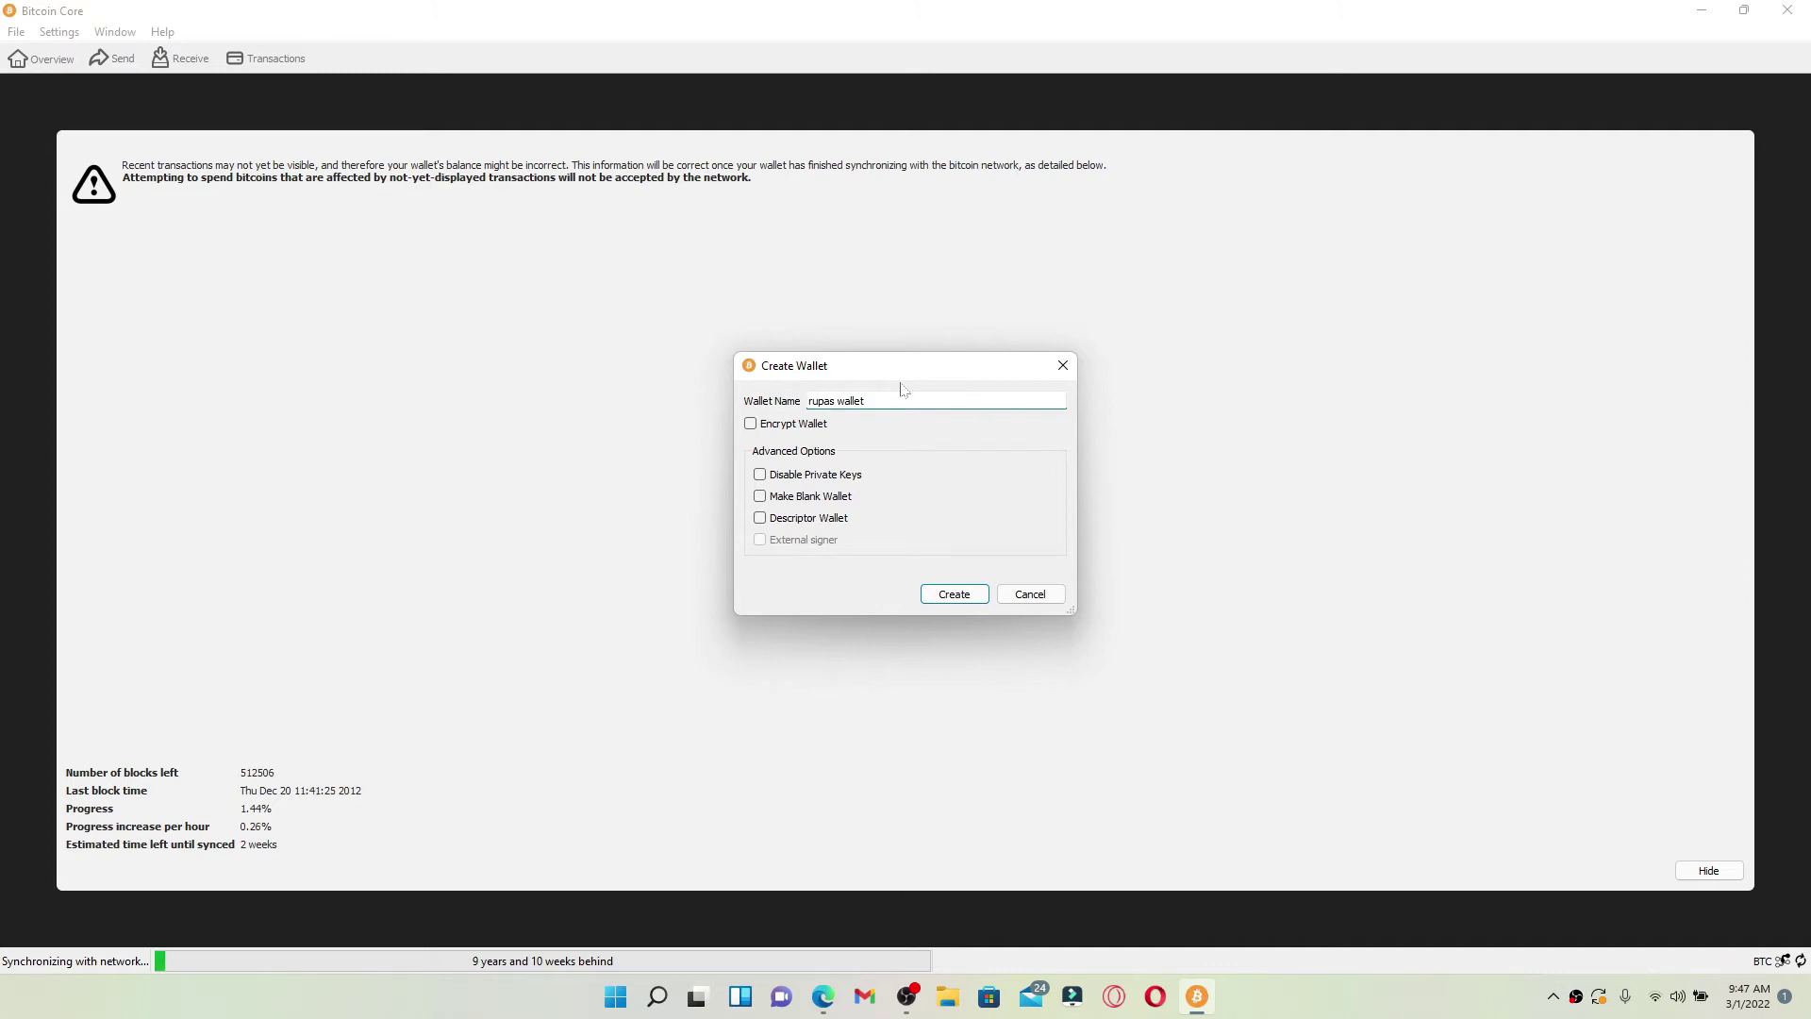
{"action": "left_click", "coordinate": [751, 426]}
{"action": "key", "text": "space"}
{"action": "left_click", "coordinate": [759, 496]}
{"action": "left_click", "coordinate": [761, 518]}
{"action": "left_click", "coordinate": [759, 518]}
{"action": "left_click", "coordinate": [752, 424]}
Submit the new wallet, then enter and confirm the same passphrase in both fields
{"action": "left_click", "coordinate": [964, 598]}
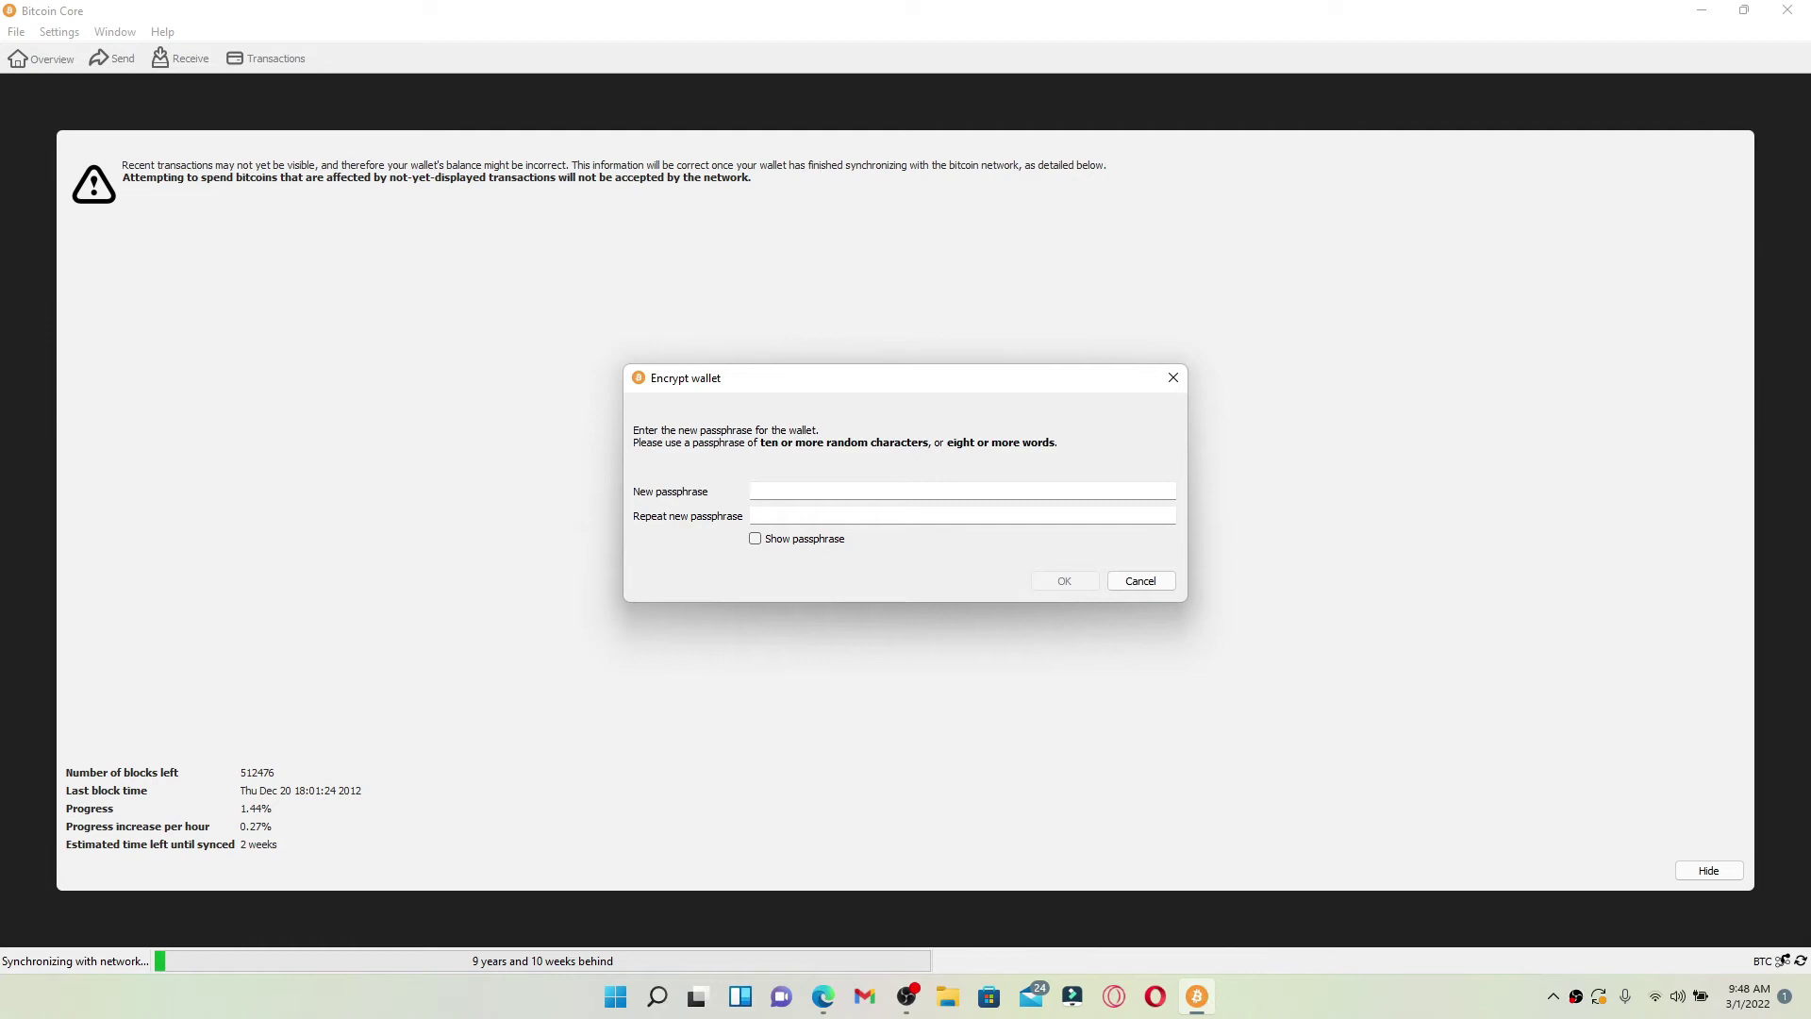
{"action": "type", "text": "****************"}
{"action": "key", "text": "Tab"}
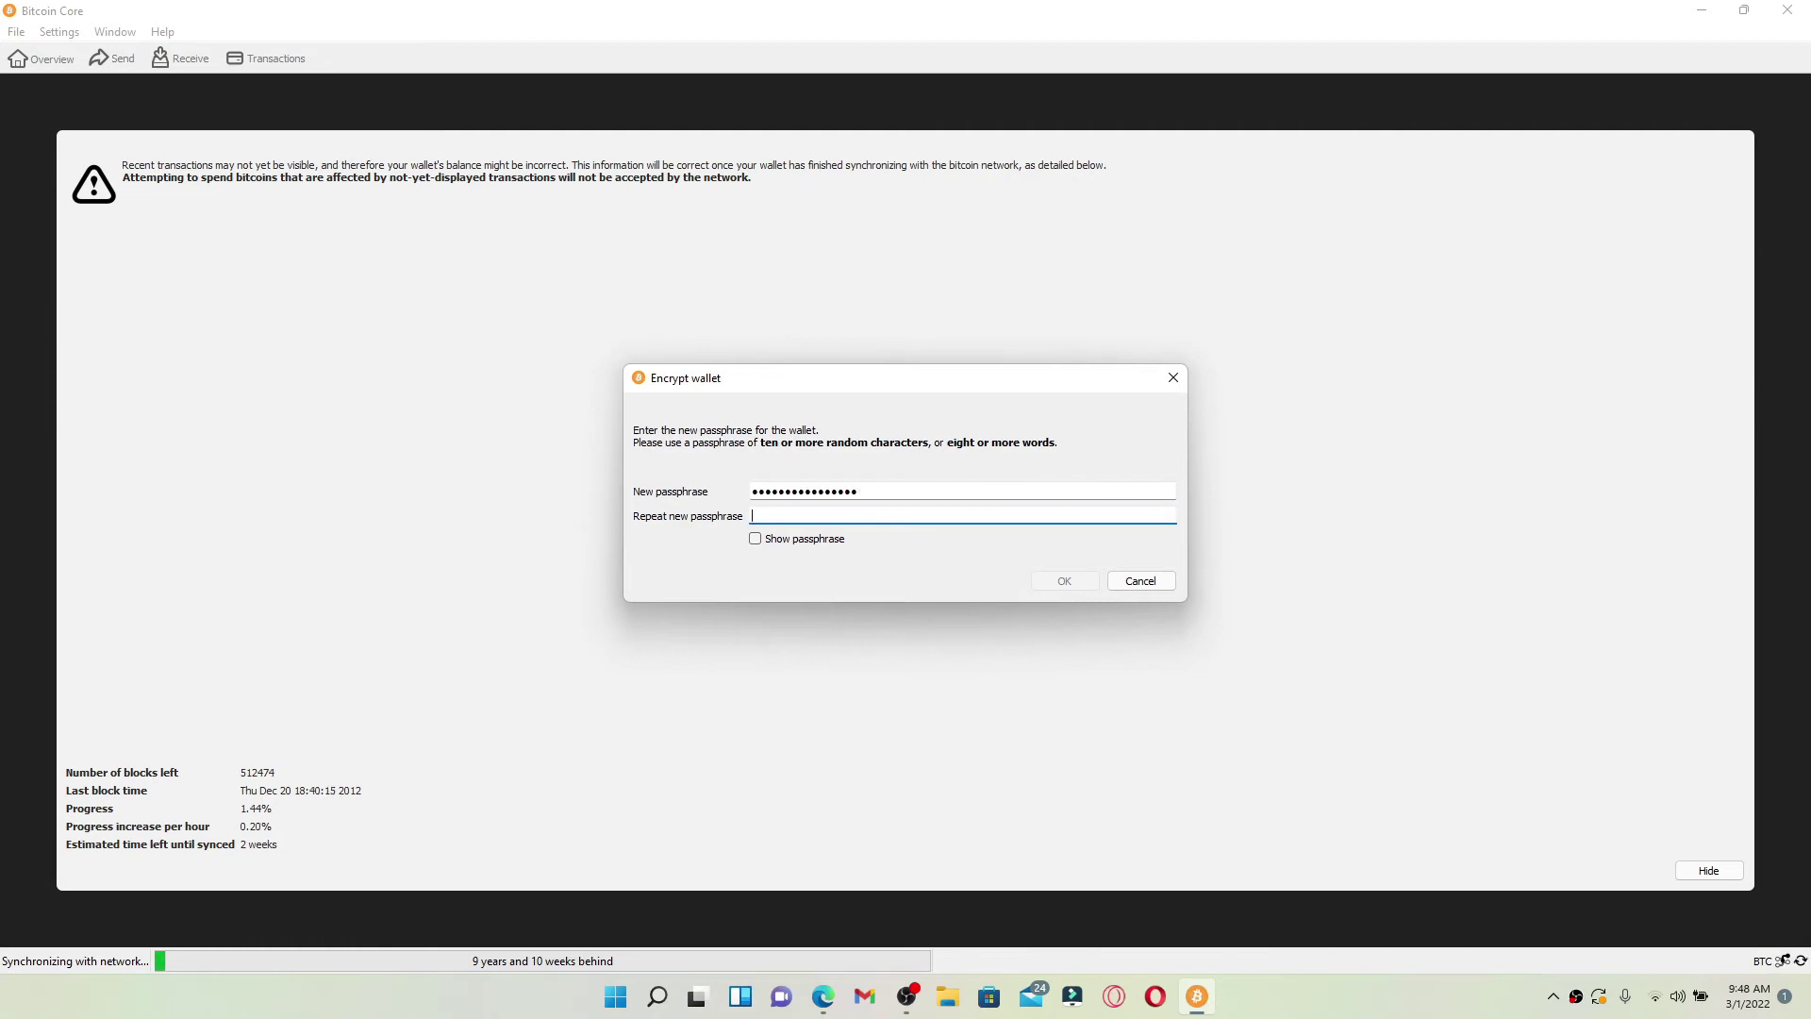
{"action": "type", "text": "****************"}
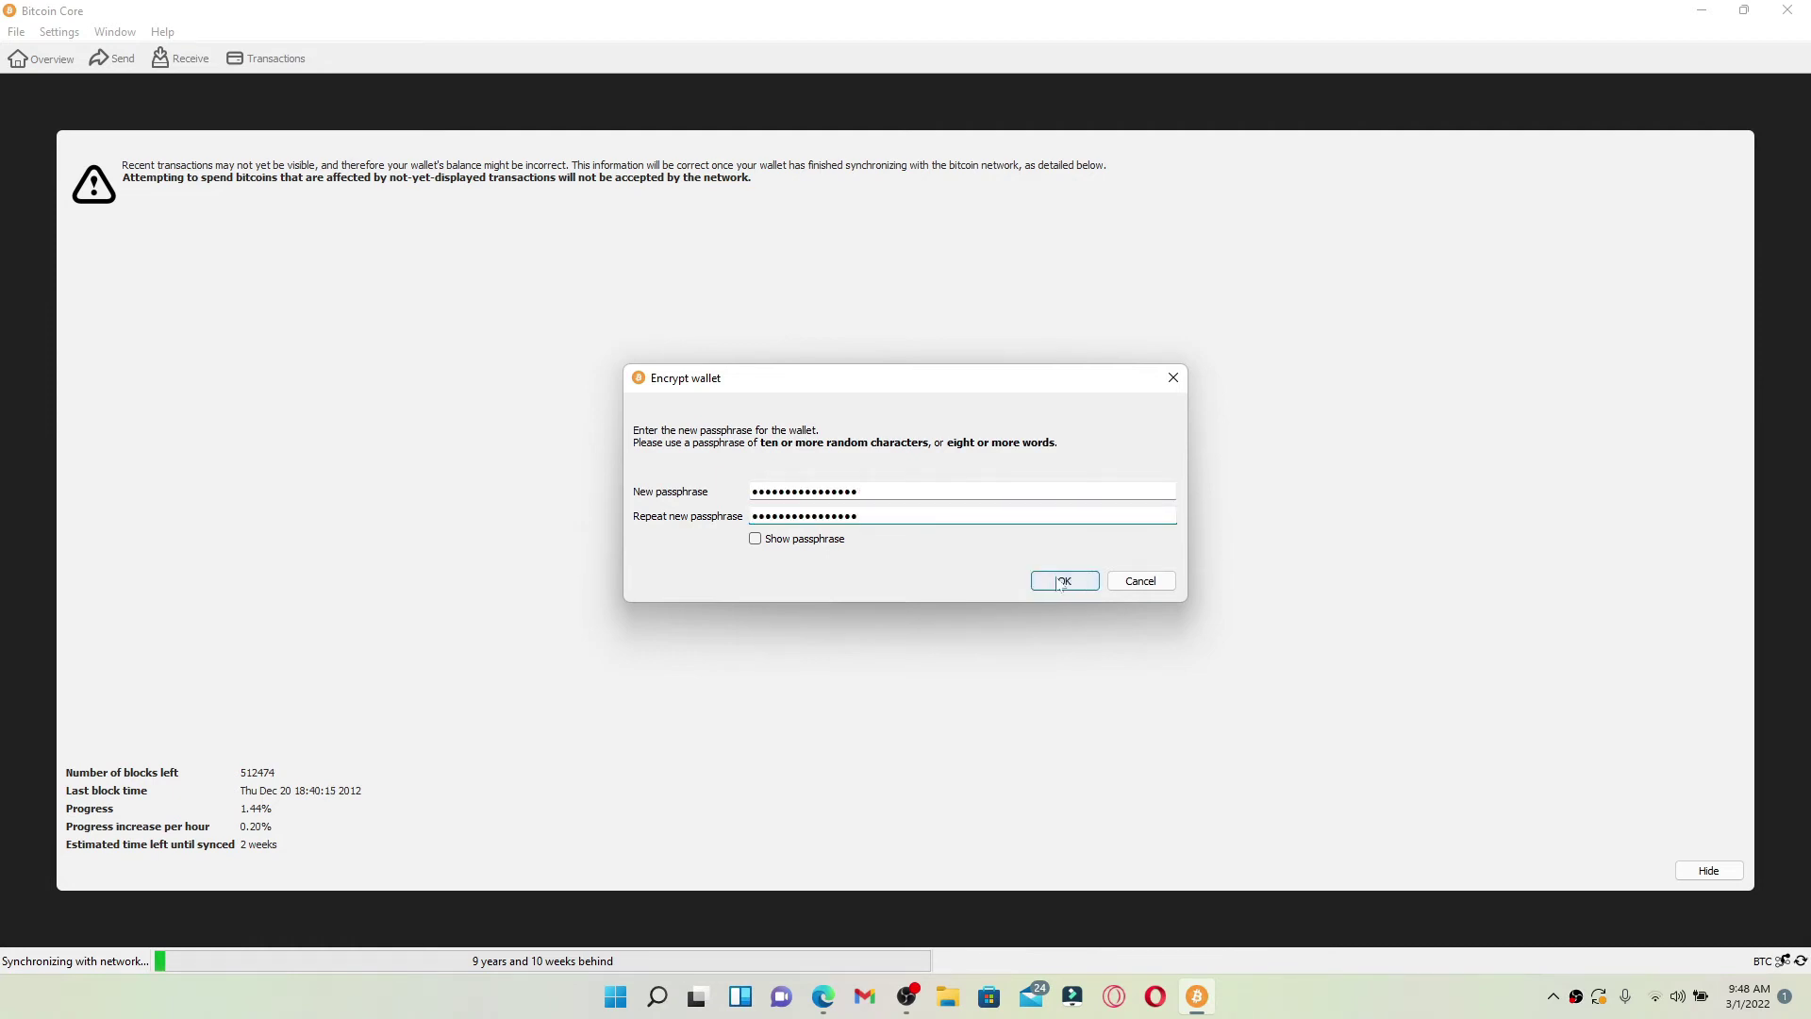
{"action": "left_click", "coordinate": [1078, 580]}
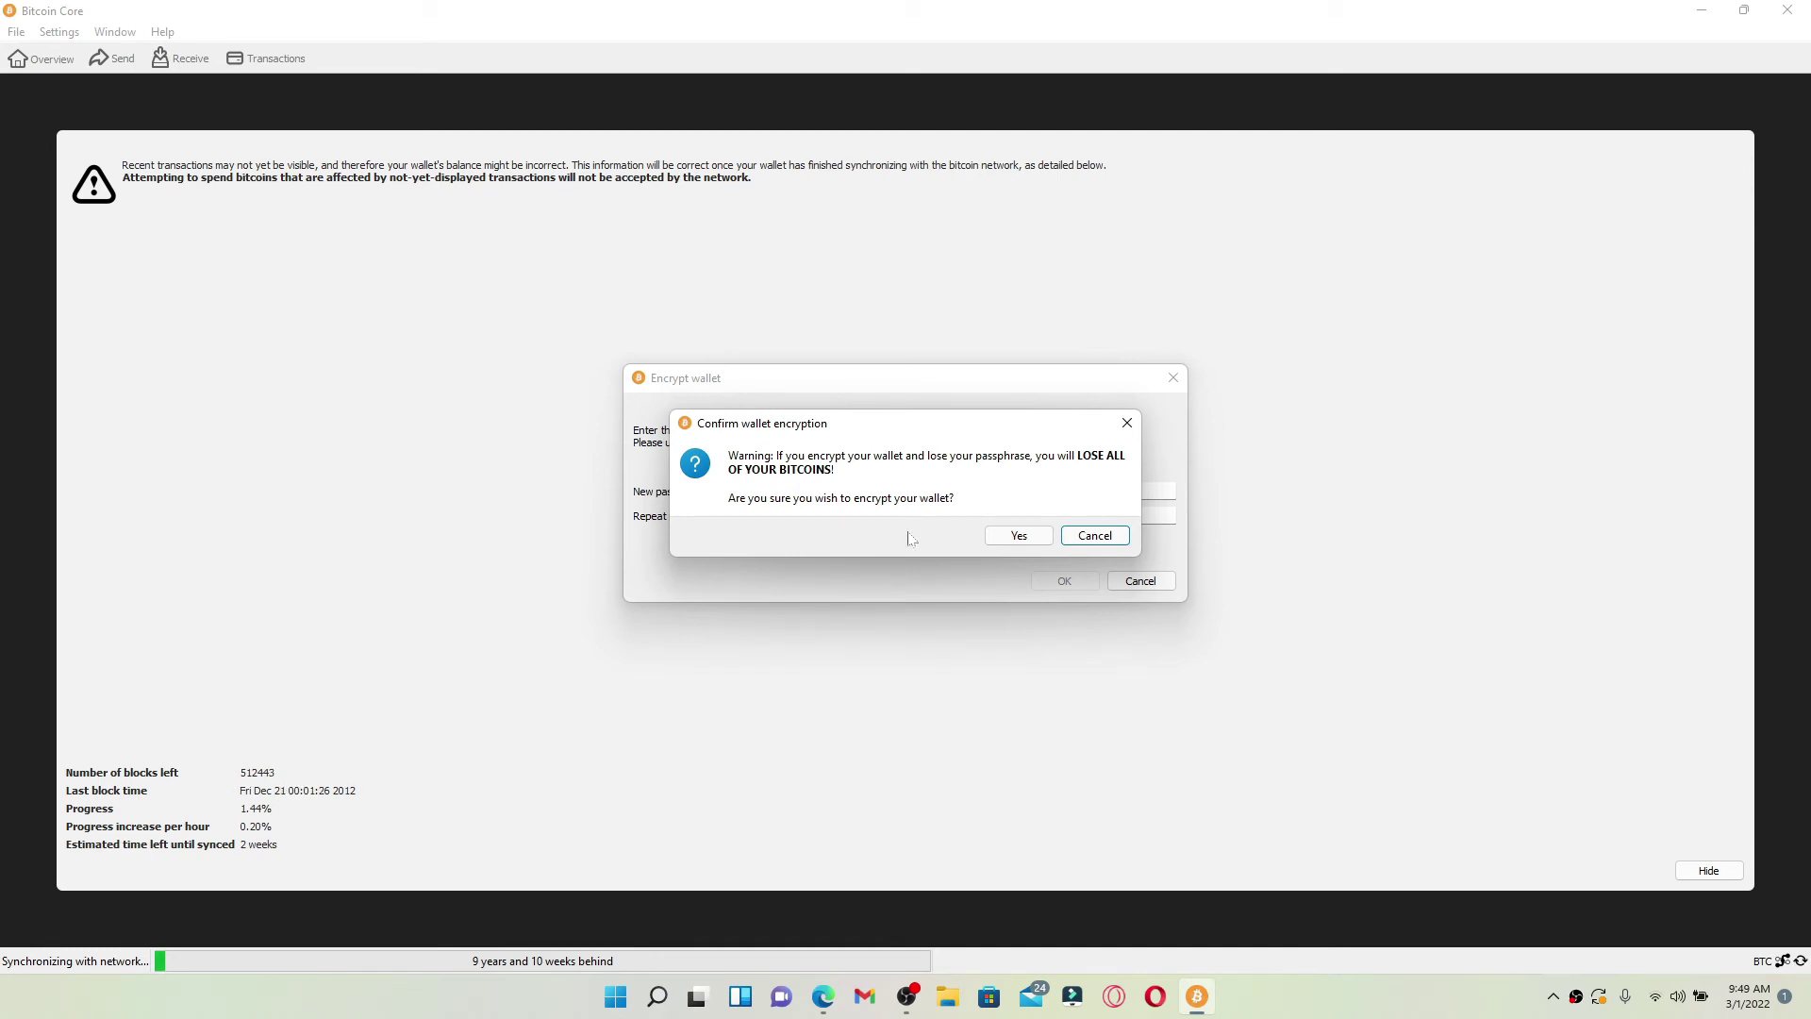
Approve encrypting 'rupas wallet', acknowledge the warning, and minimize the Bitcoin Core window
{"action": "left_click", "coordinate": [1015, 536]}
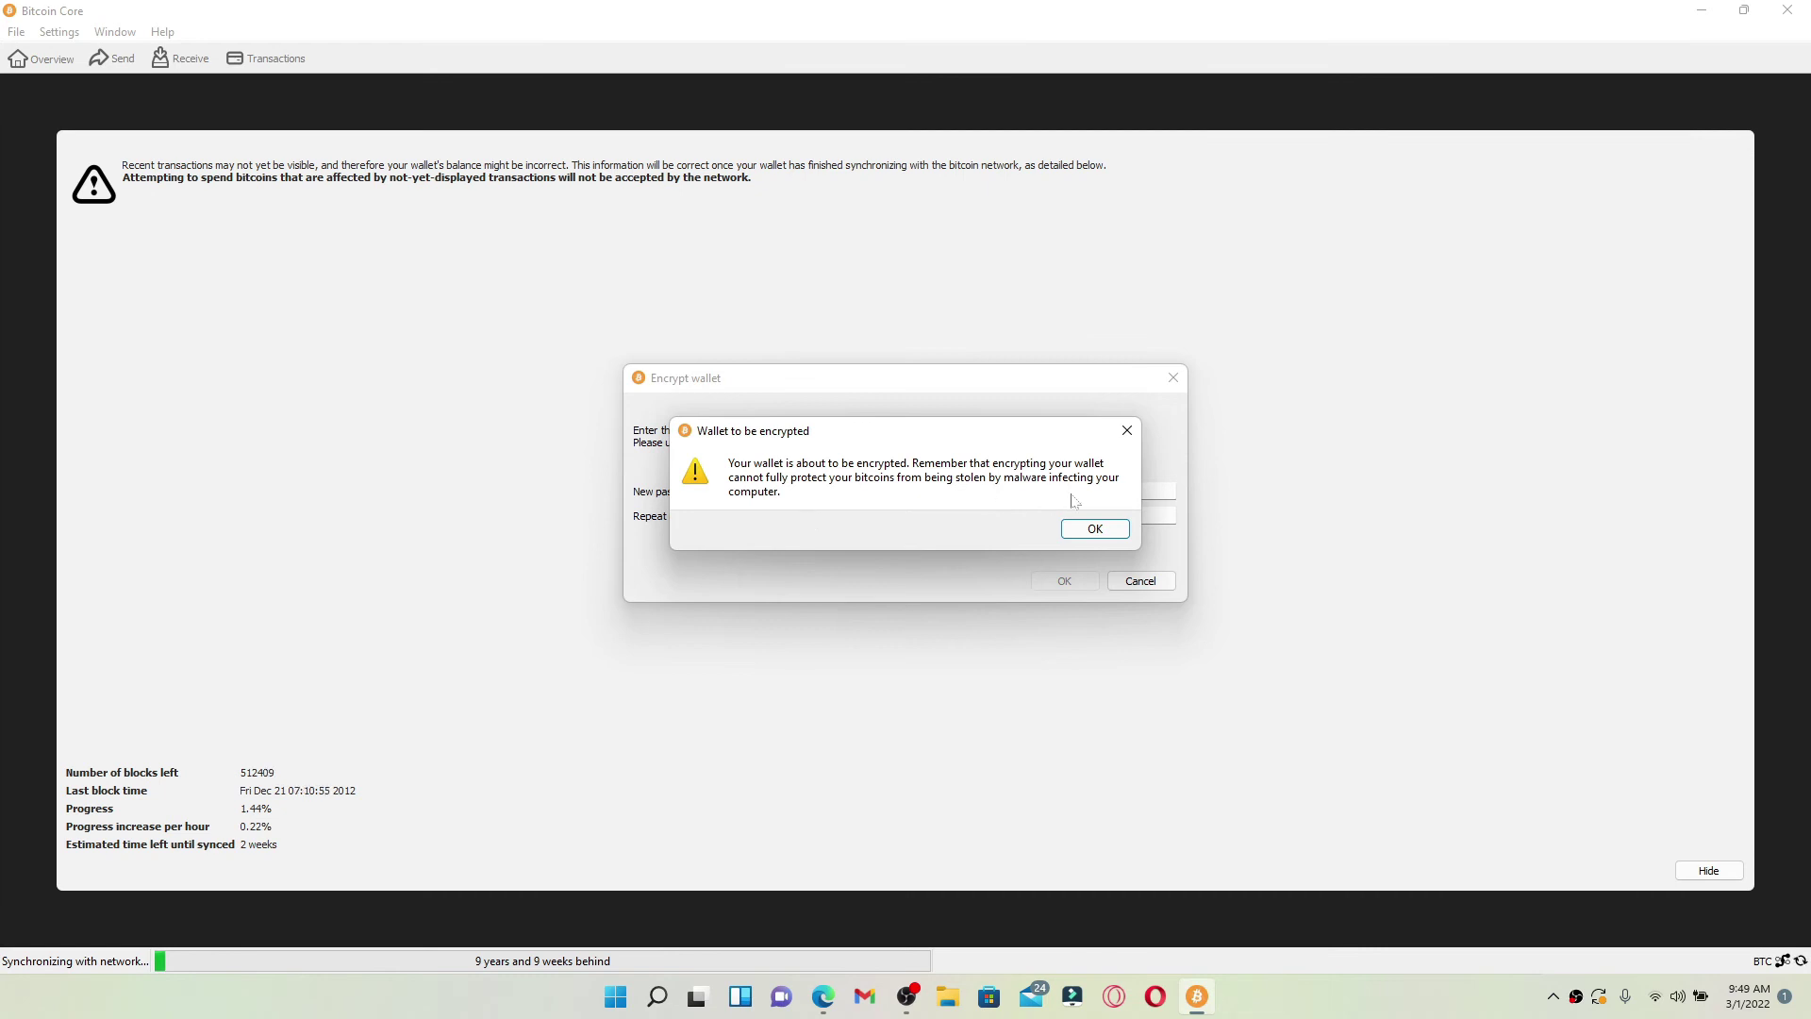
{"action": "left_click", "coordinate": [1083, 531]}
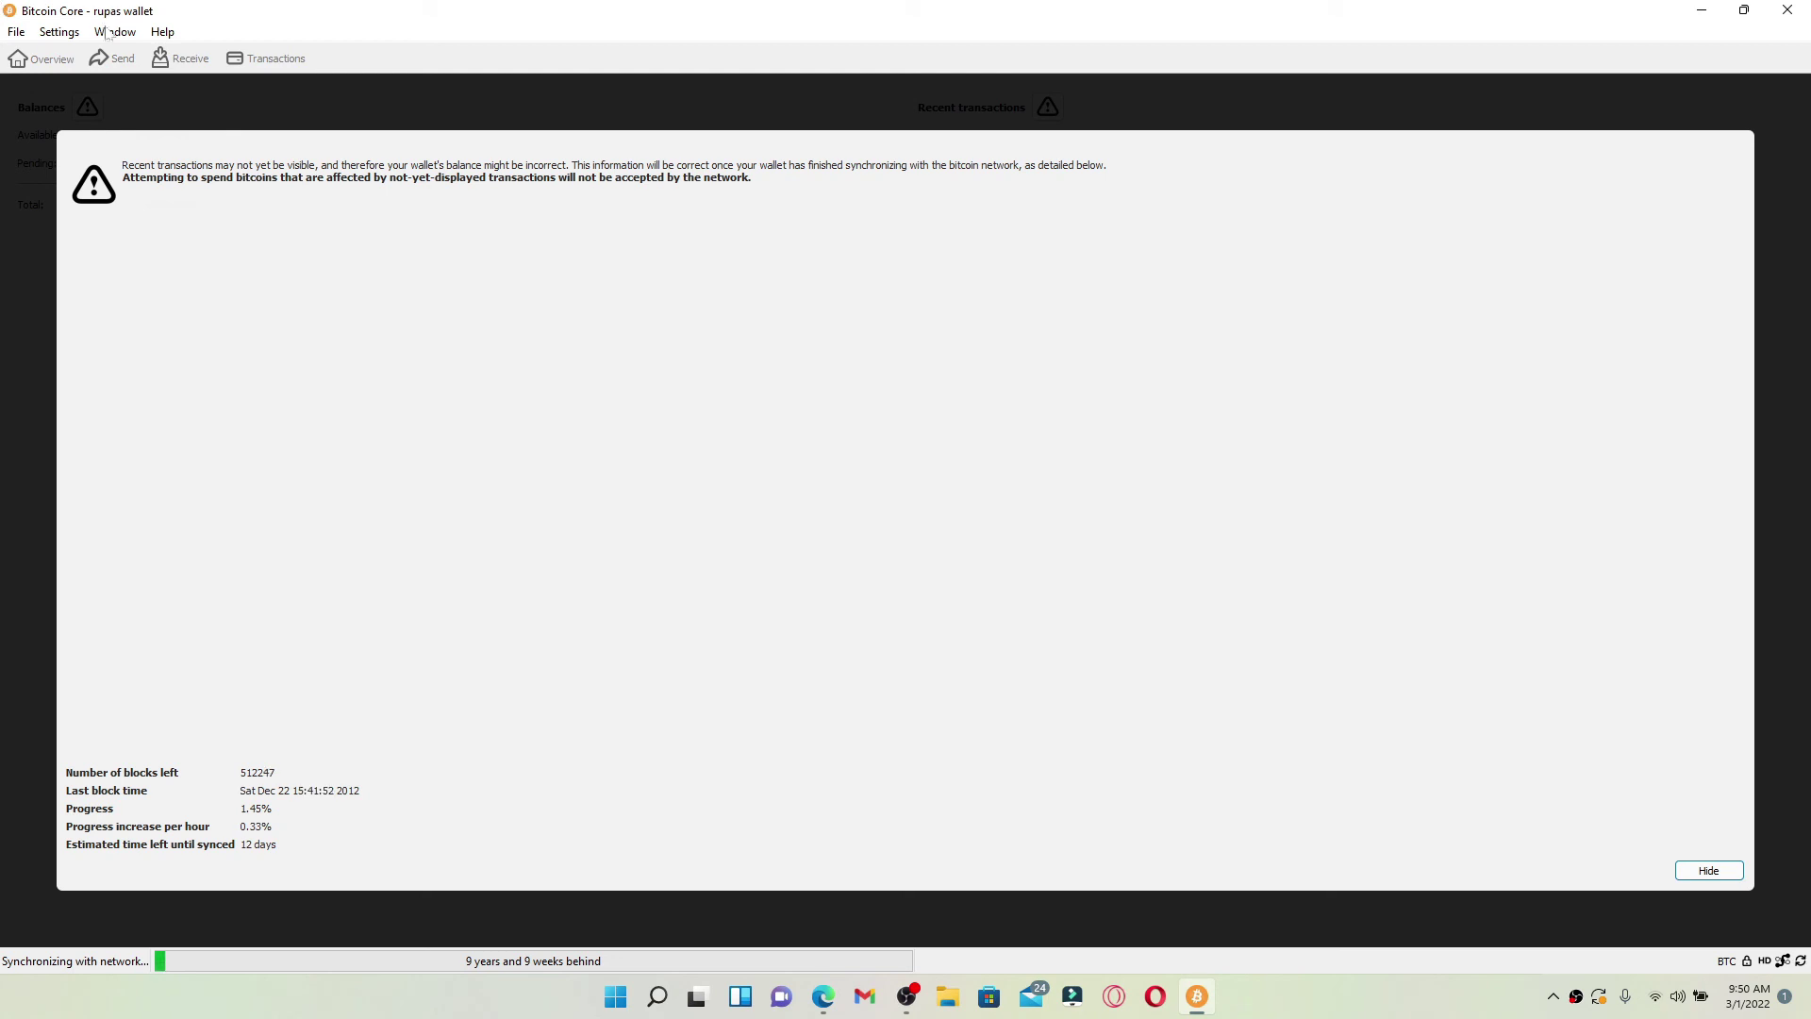
{"action": "left_click", "coordinate": [1701, 12]}
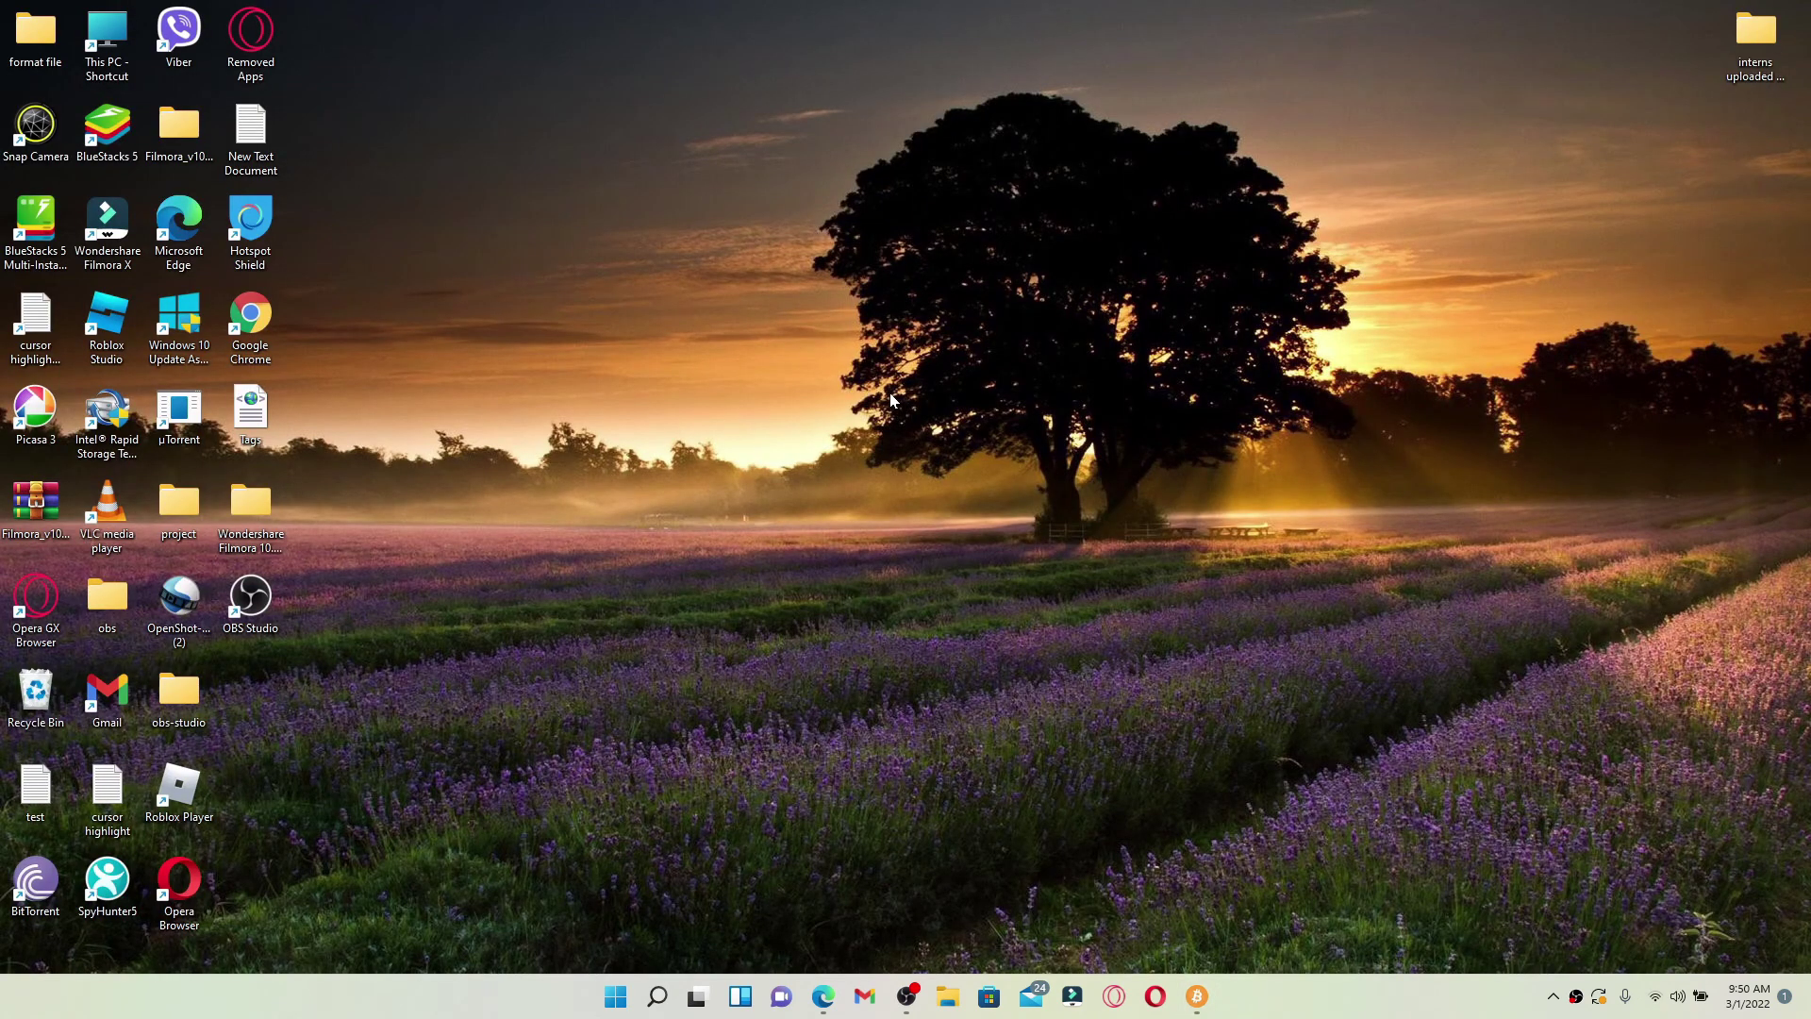